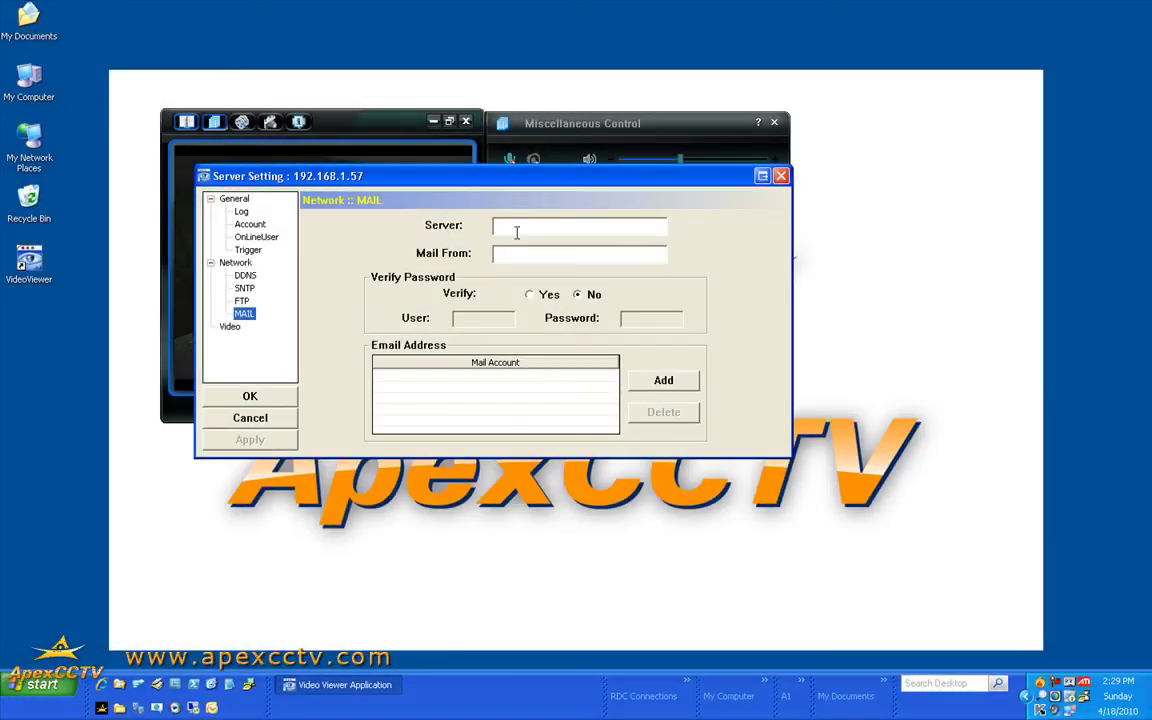
Enter mail.myaccount.com as the MAIL server and SalesFloorCamera as the Mail From sender.
click(514, 229)
click(522, 256)
text(S)
key(BackSpace)
text(Sales)
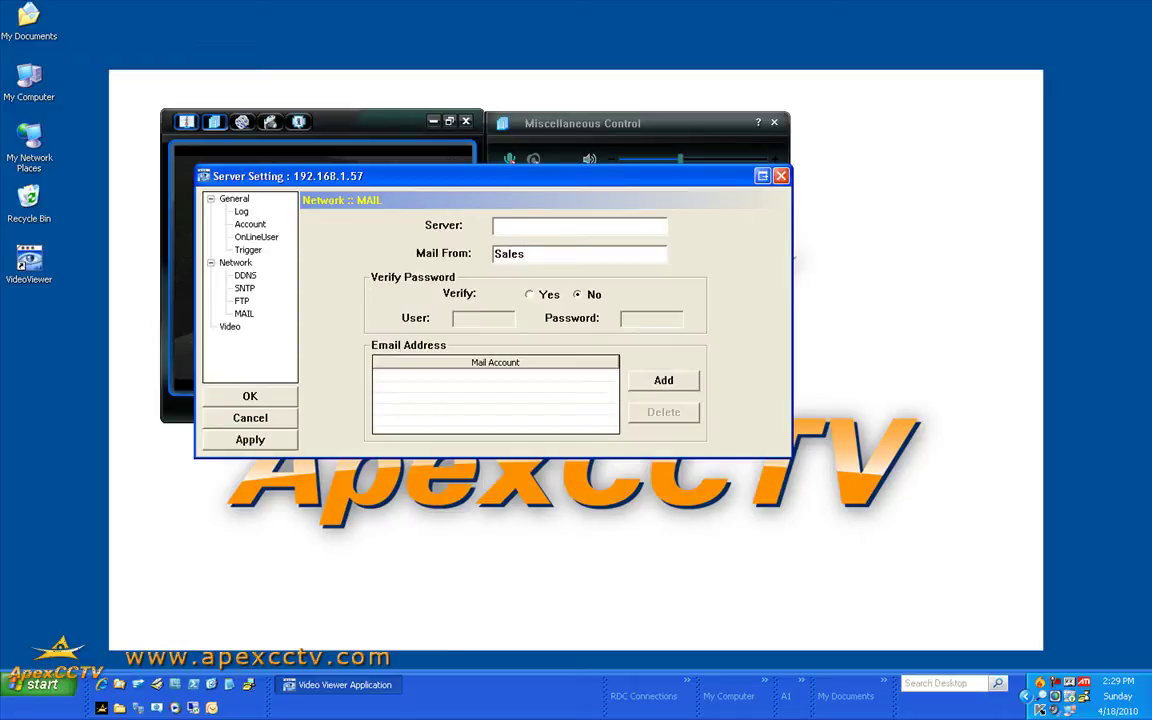
text(Floor)
text(Camera)
text(me)
text(il.)
text(m)
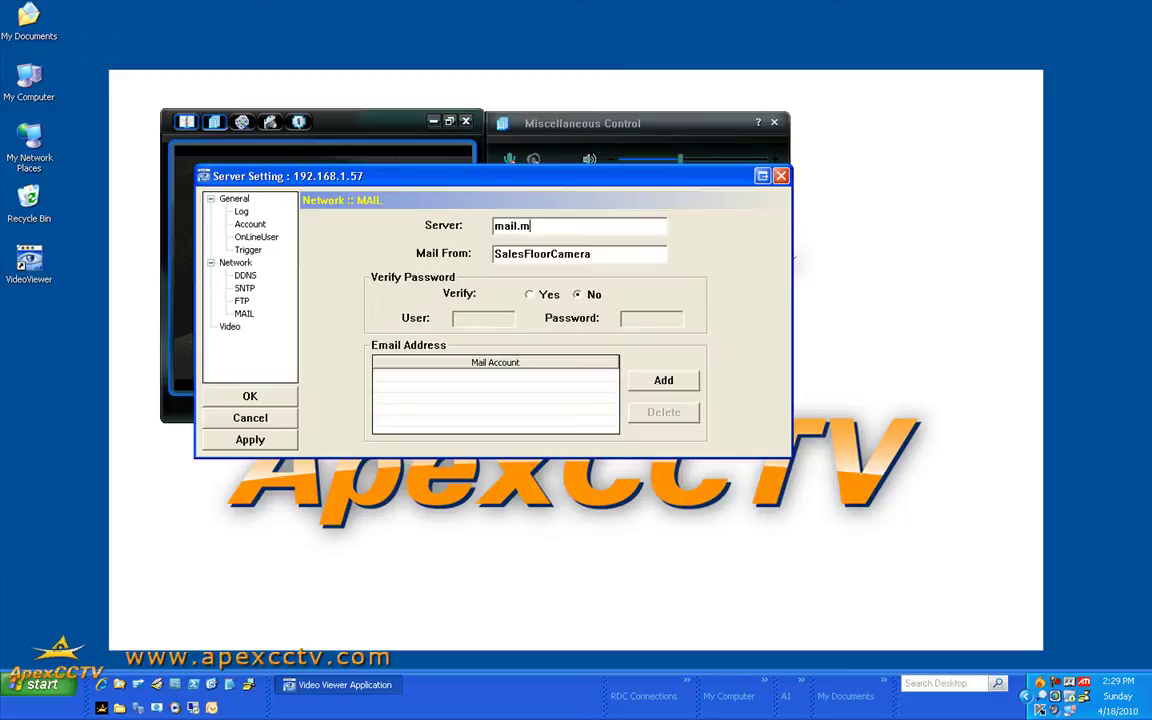
text(yaccount.com)
key(Tab)
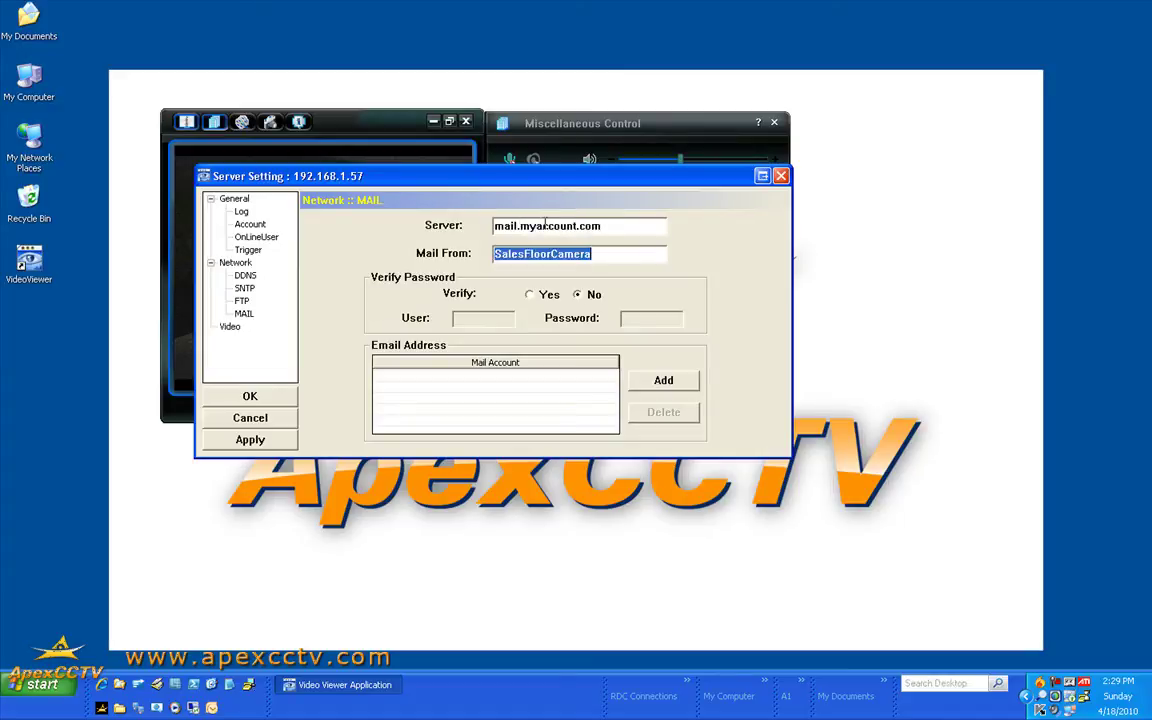
key(Tab)
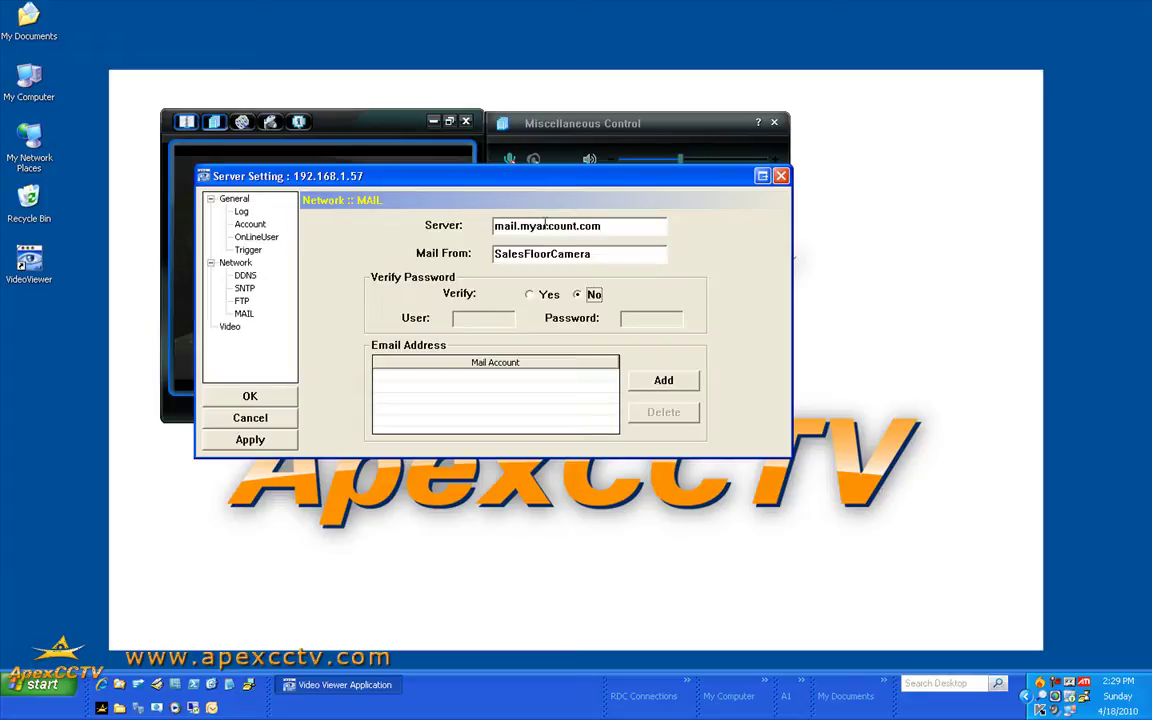
Set Verify to Yes, select the Password field, and add a new Mail Account row.
click(530, 295)
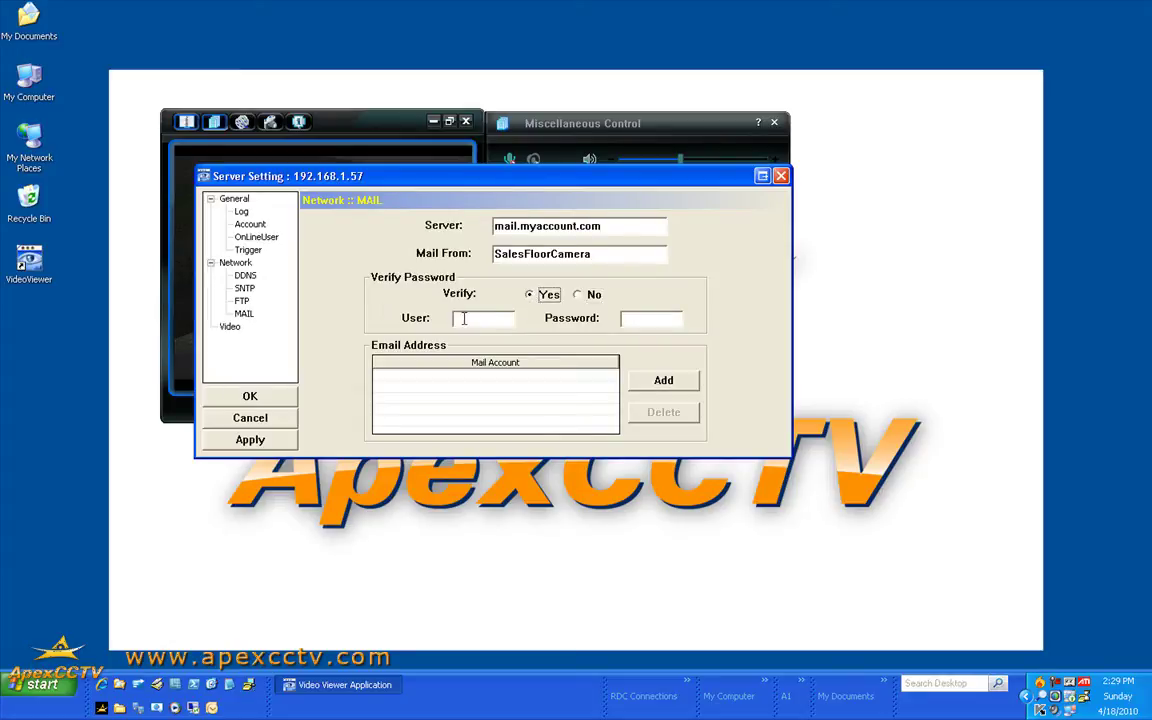
click(671, 318)
click(655, 382)
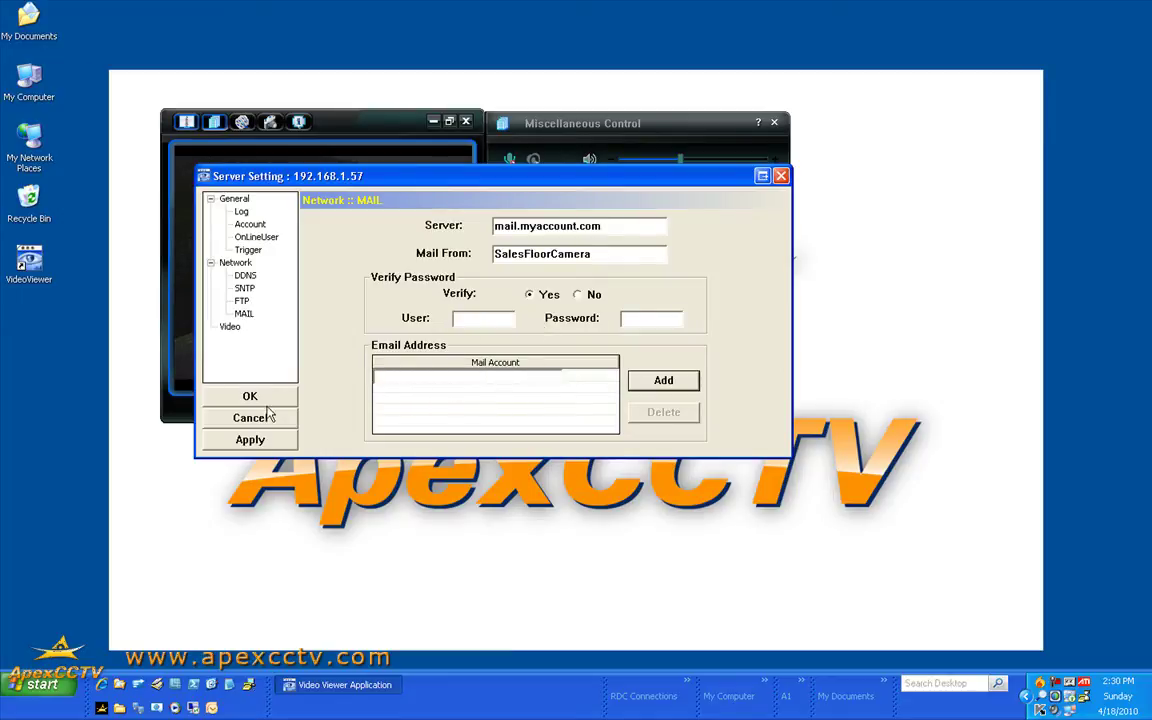
On the Video page, keep MPEG-4 stream format, FULL frame rate and Local(>2Mbps) upload speed.
click(230, 330)
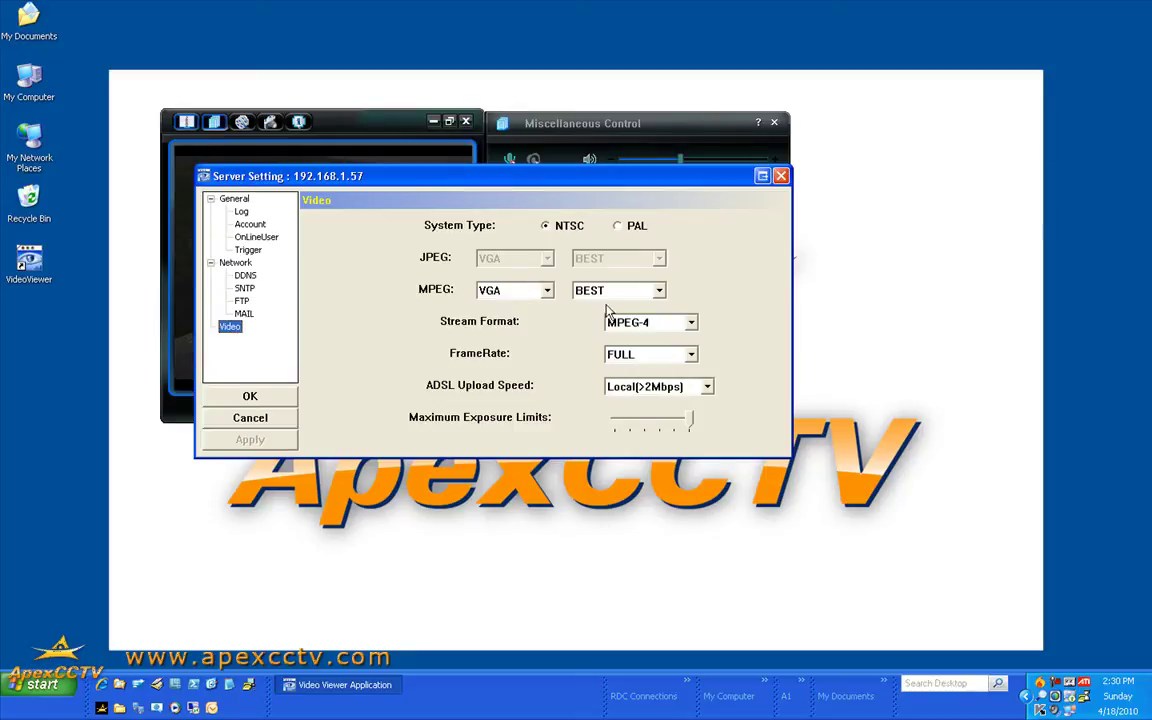
click(676, 324)
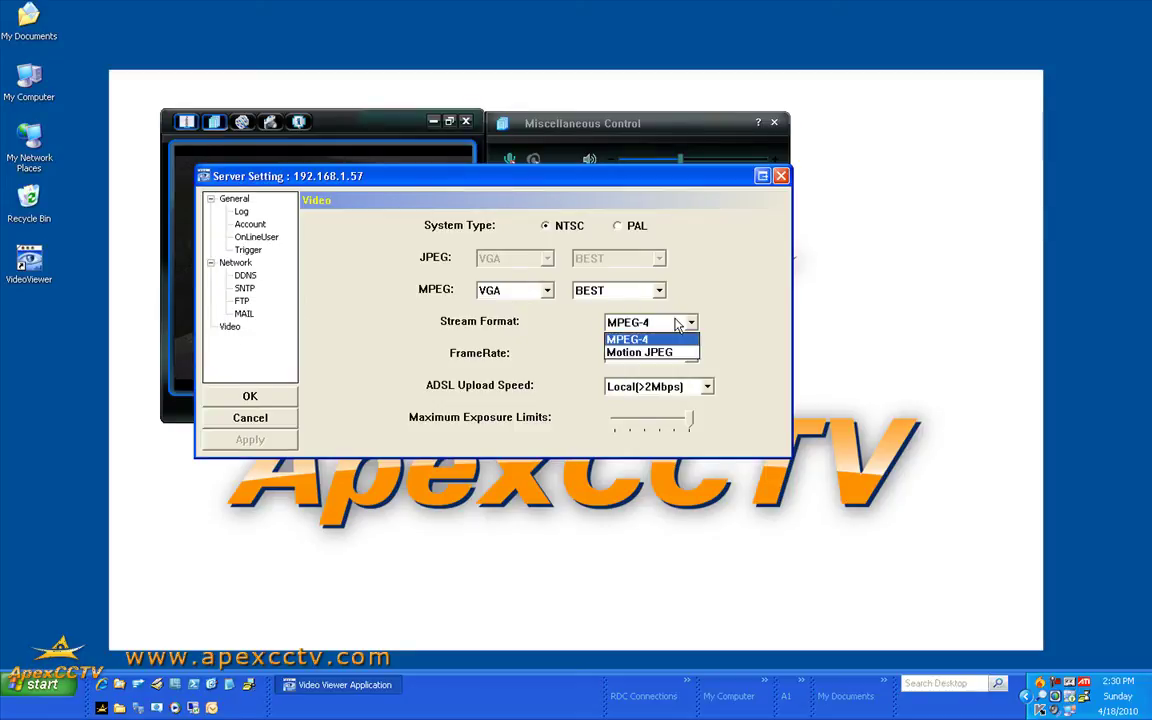
click(648, 340)
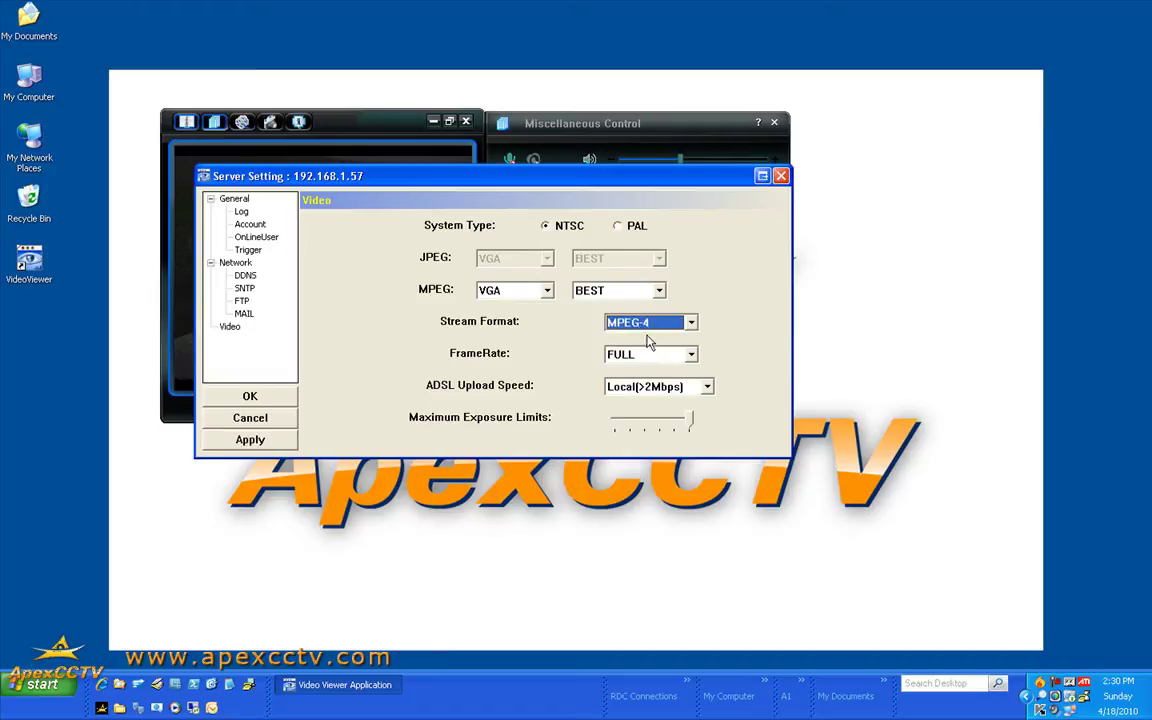
click(659, 357)
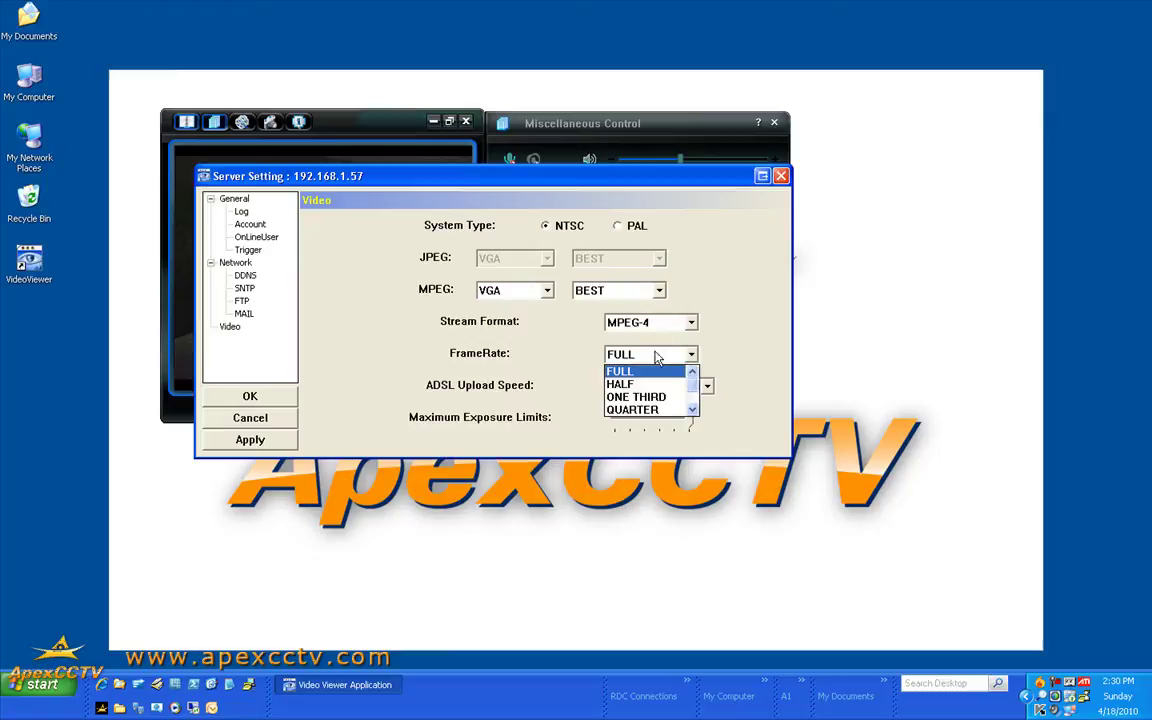
click(644, 372)
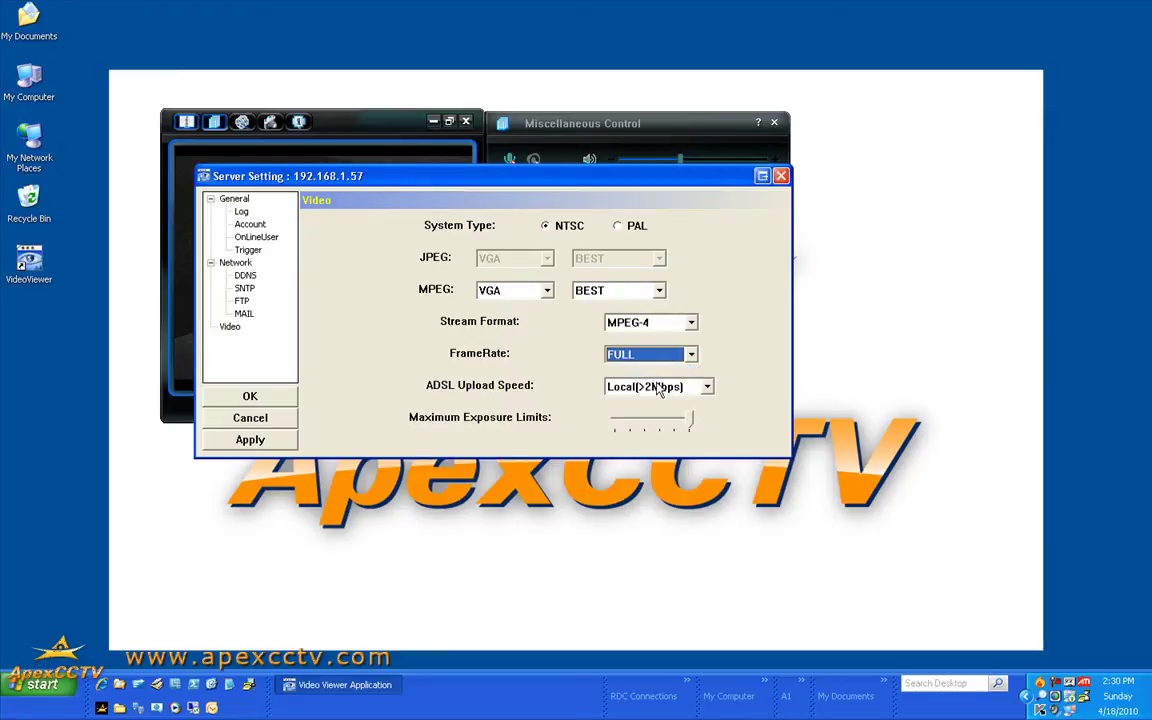
click(675, 388)
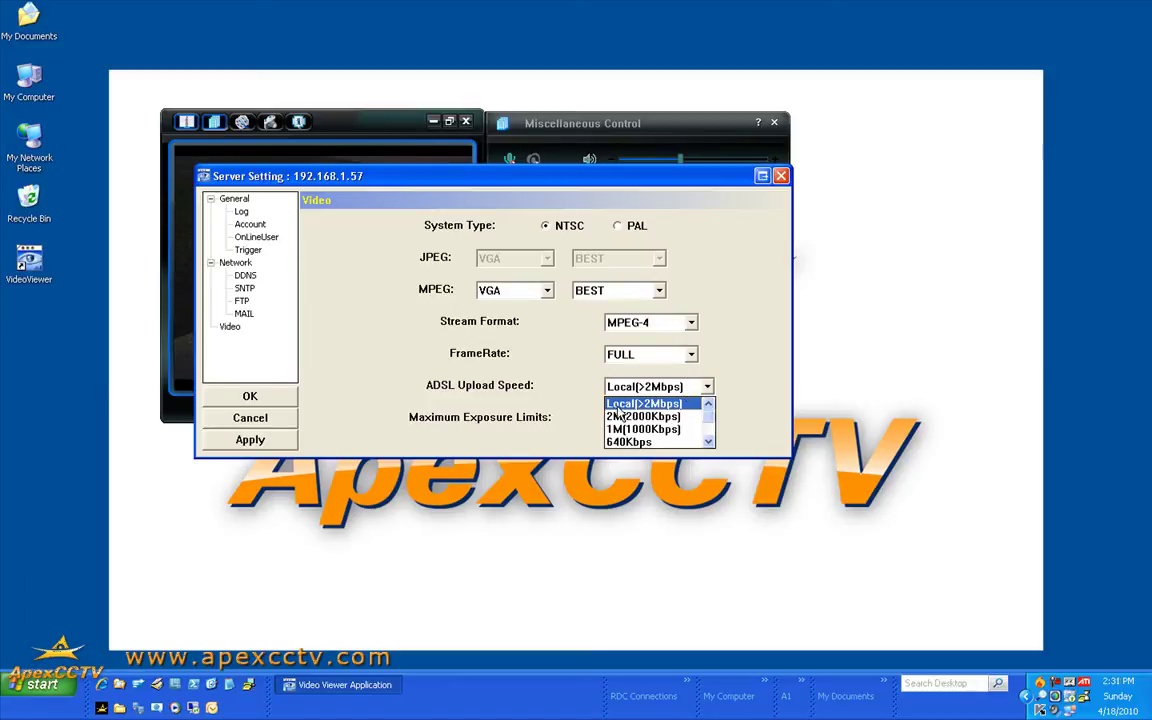
click(652, 404)
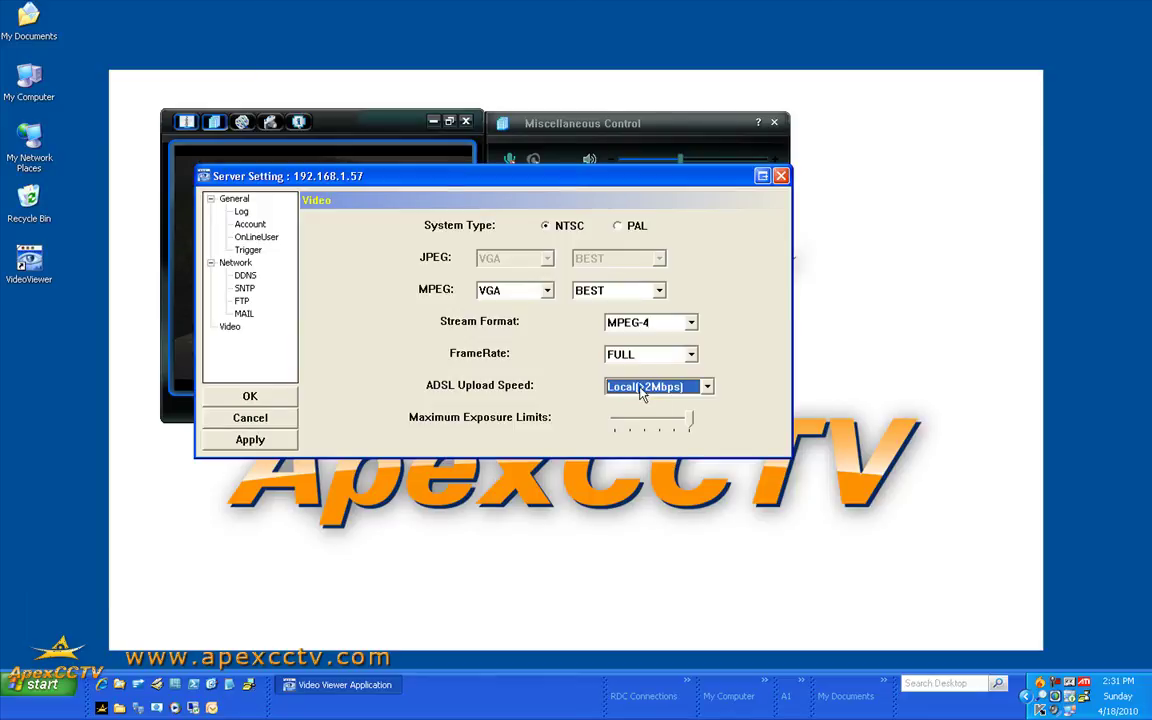
Try 256Kbps upload speed, revert to Local(>2Mbps), and save the server settings with OK.
click(706, 388)
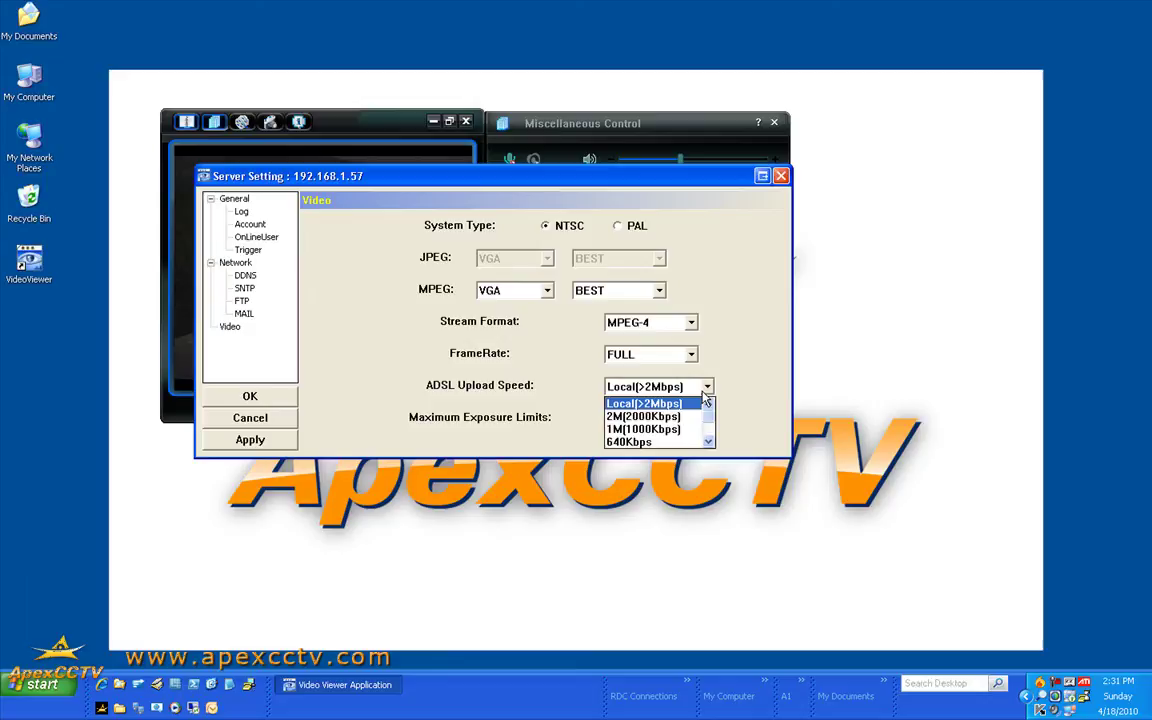
click(709, 442)
click(709, 442)
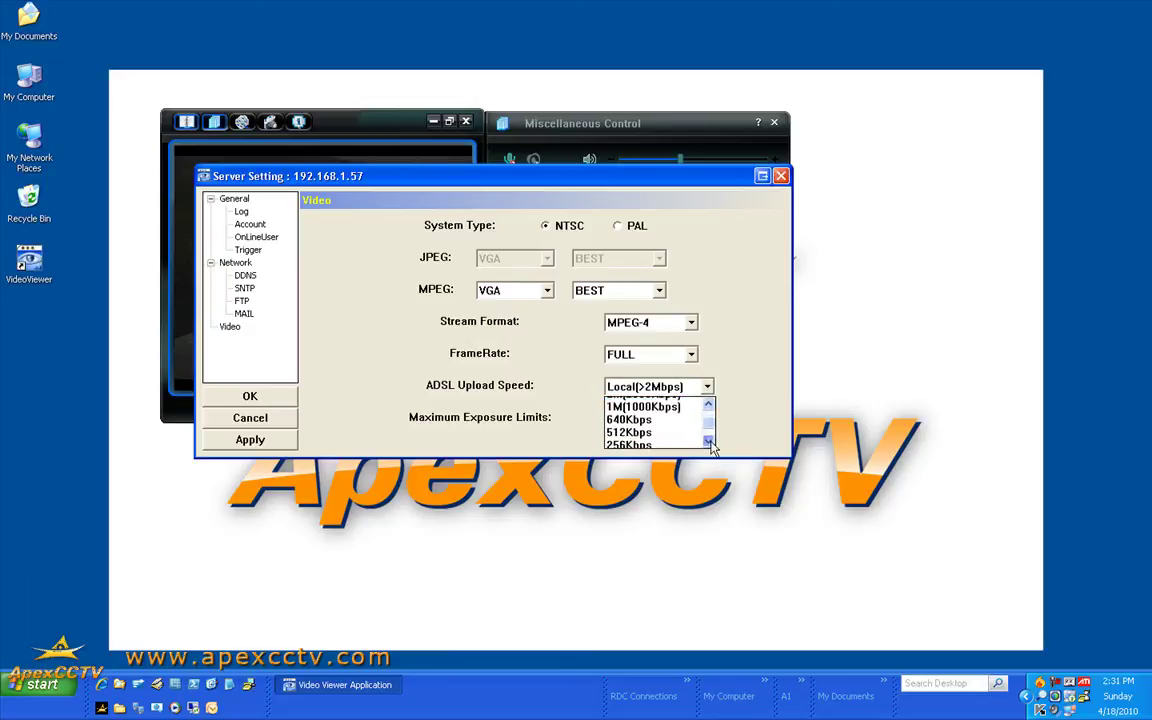
click(709, 442)
click(709, 442)
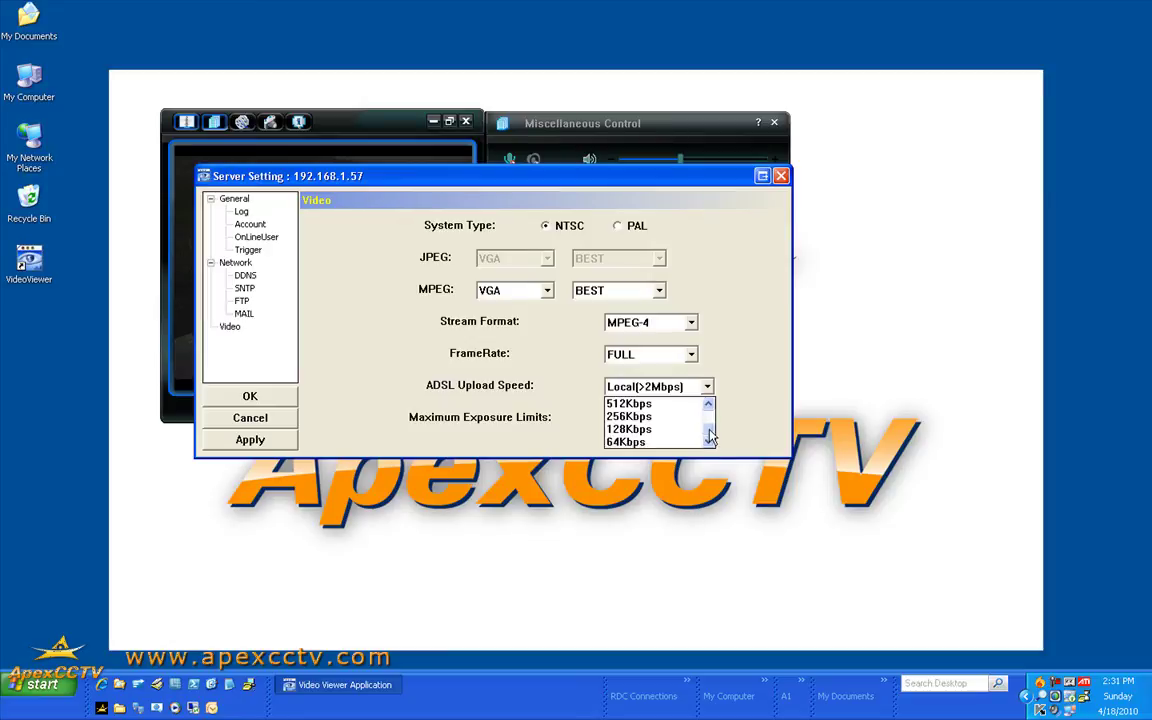
drag(710, 438, 711, 428)
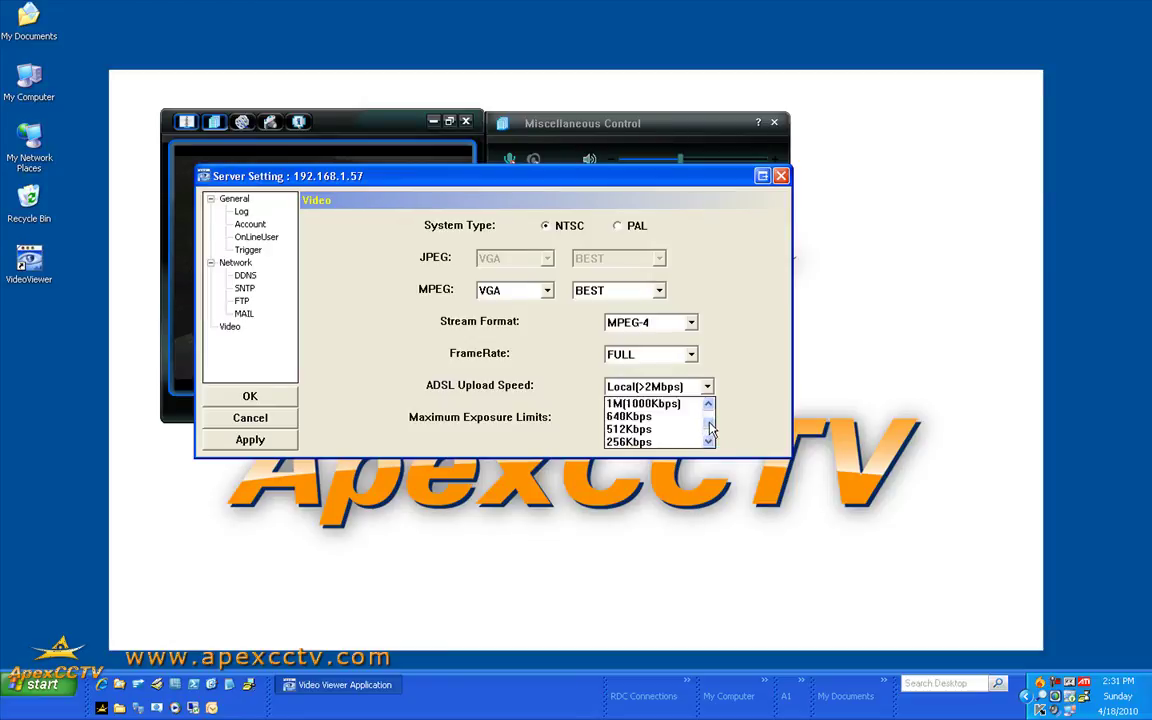
click(646, 441)
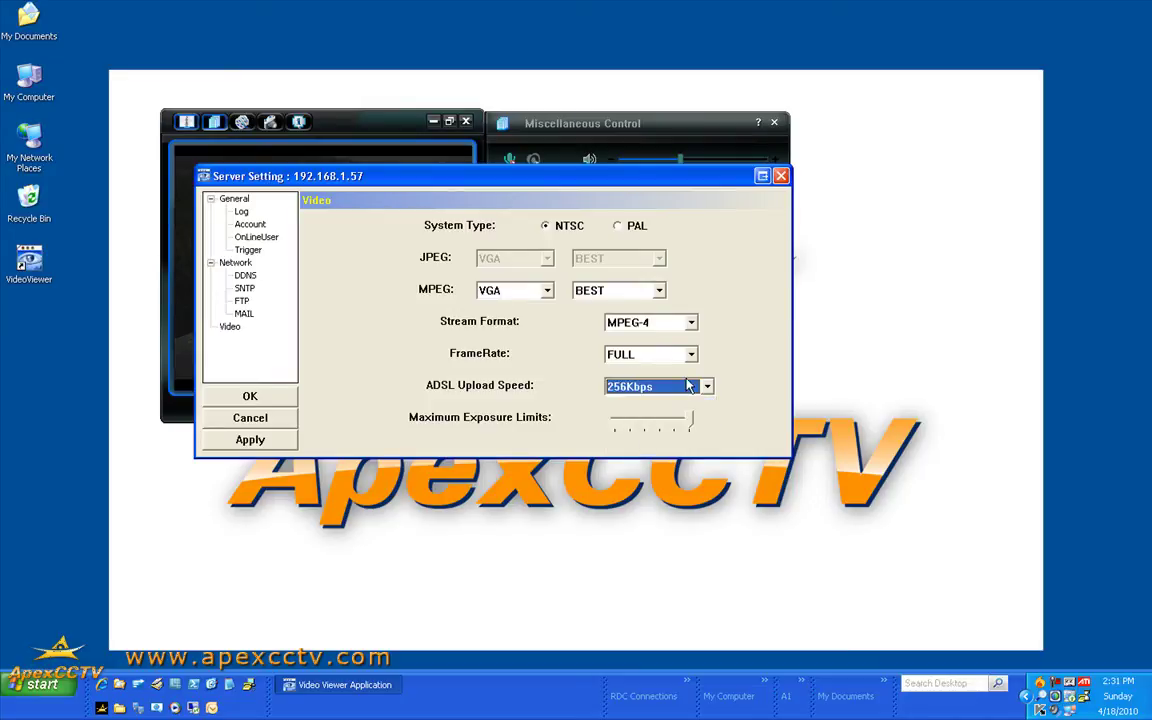
click(688, 386)
scroll(690, 420, up, 2)
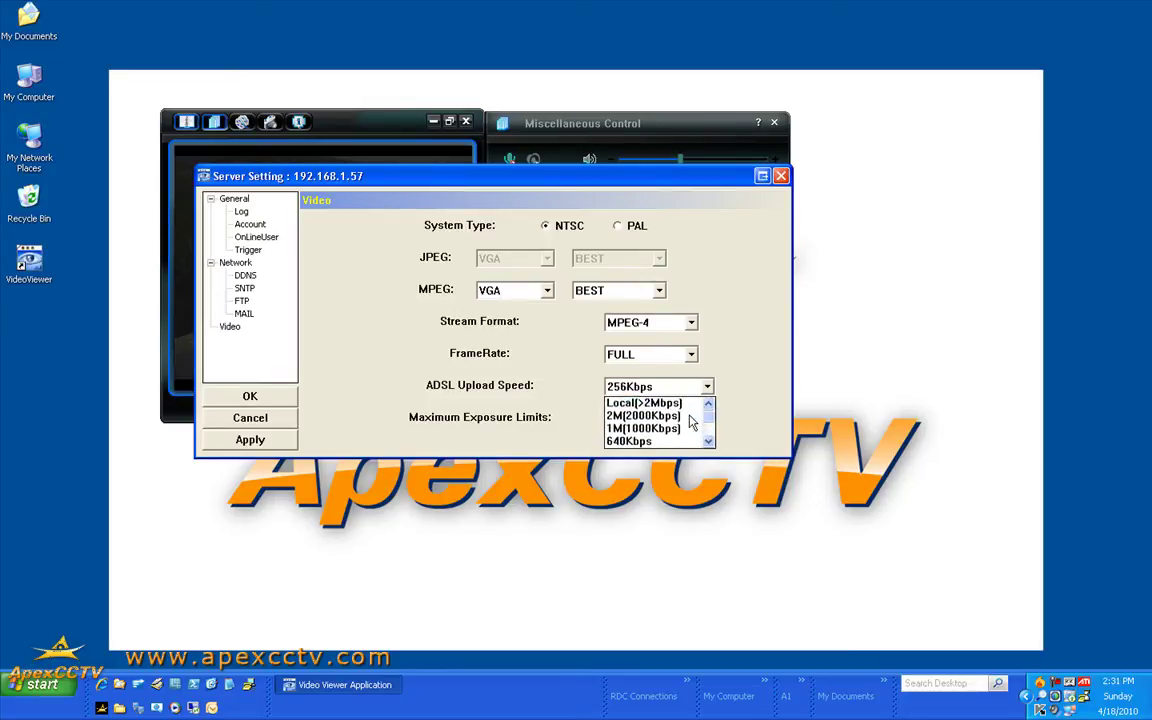
click(648, 403)
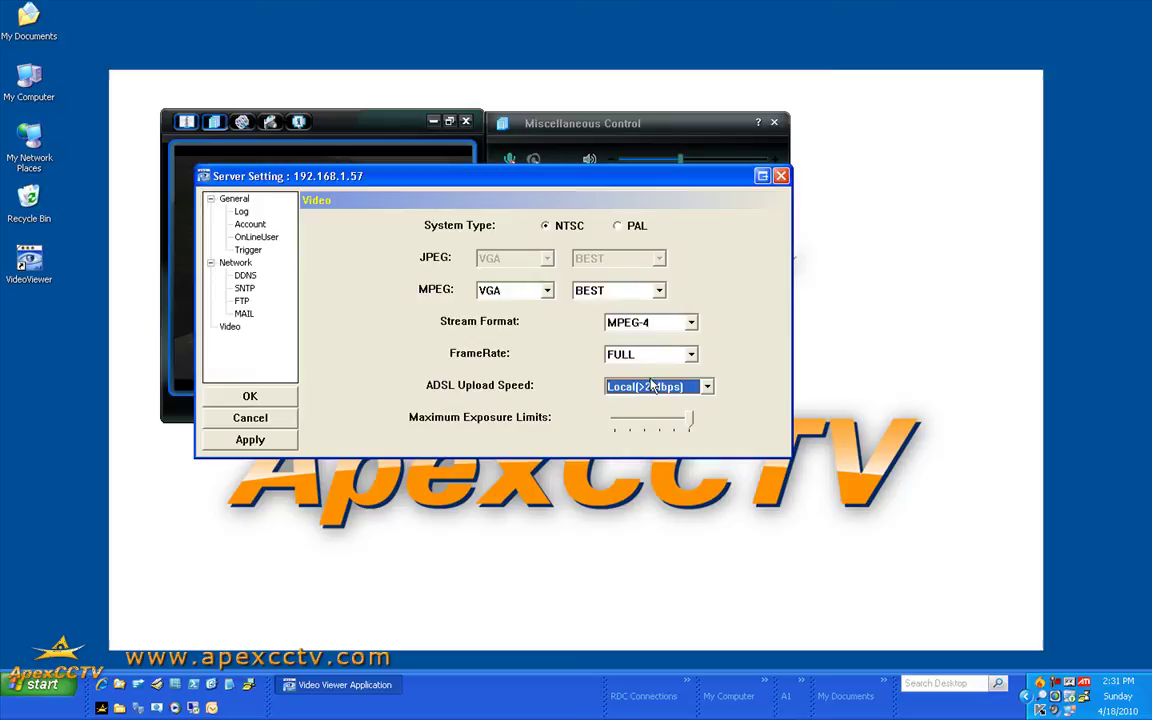
click(250, 396)
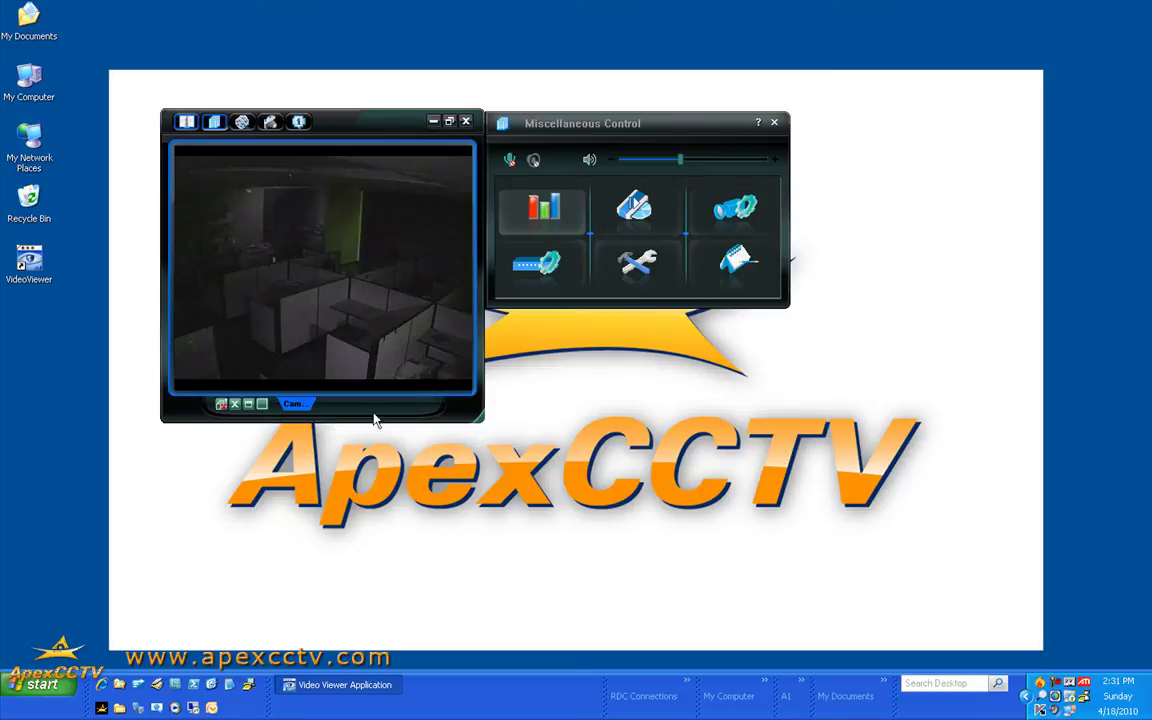
click(650, 260)
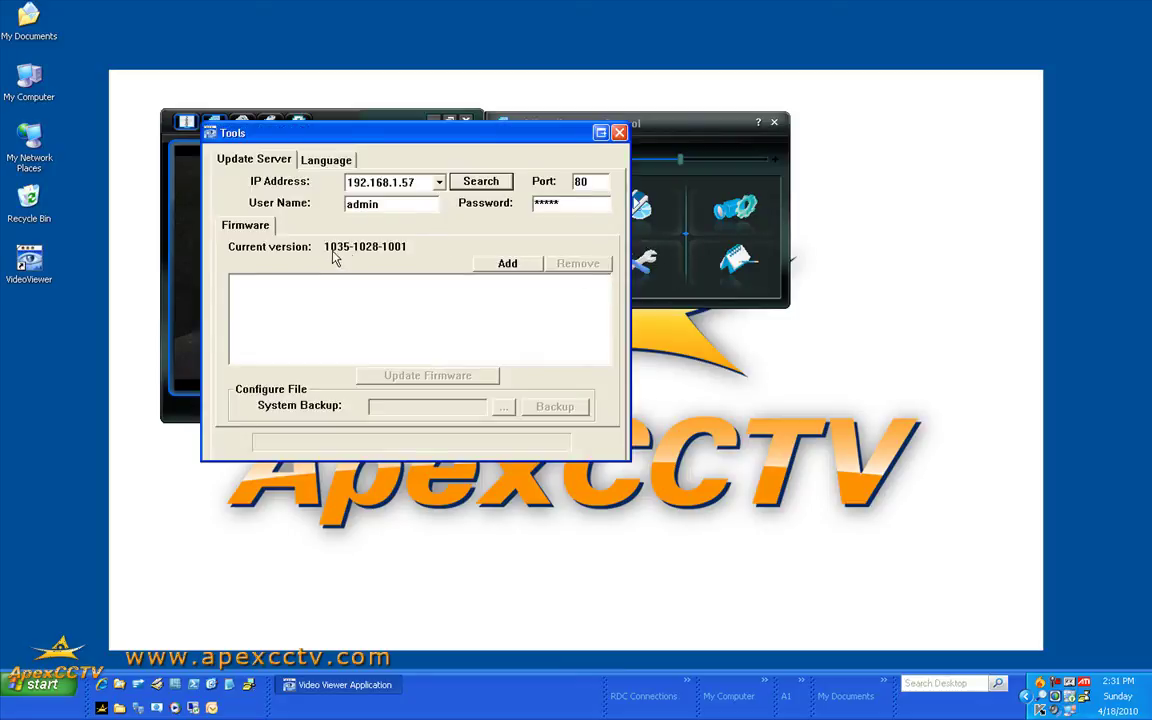
click(322, 162)
click(258, 162)
click(620, 134)
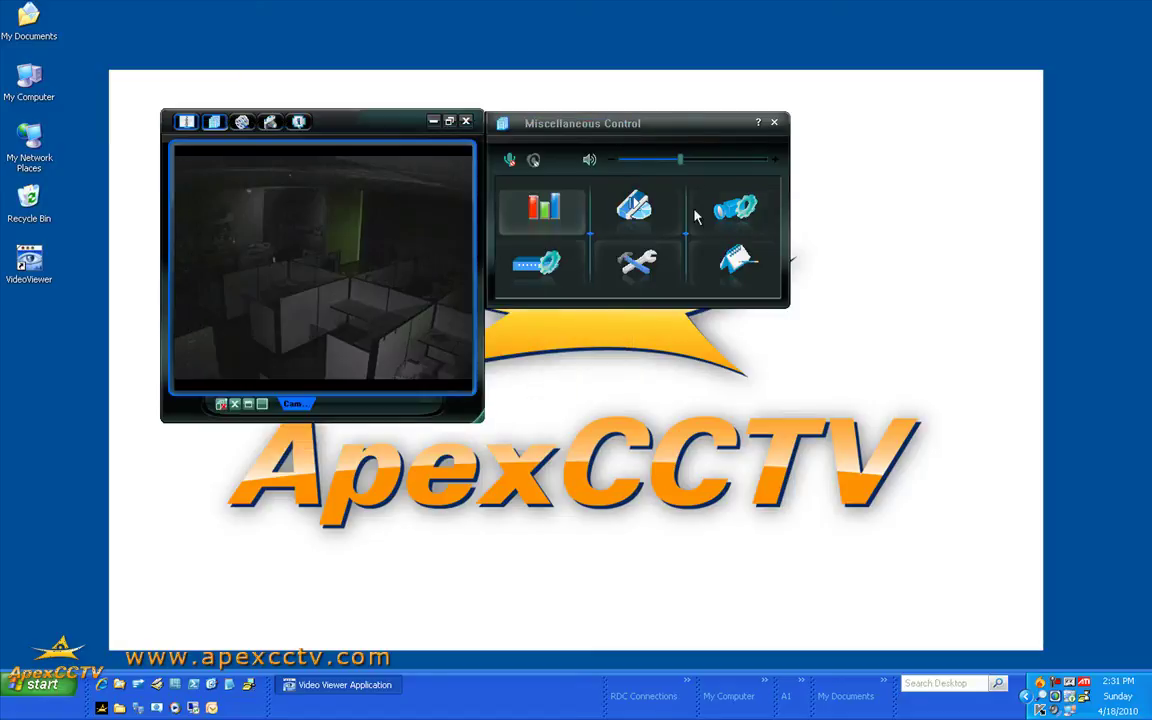
click(744, 267)
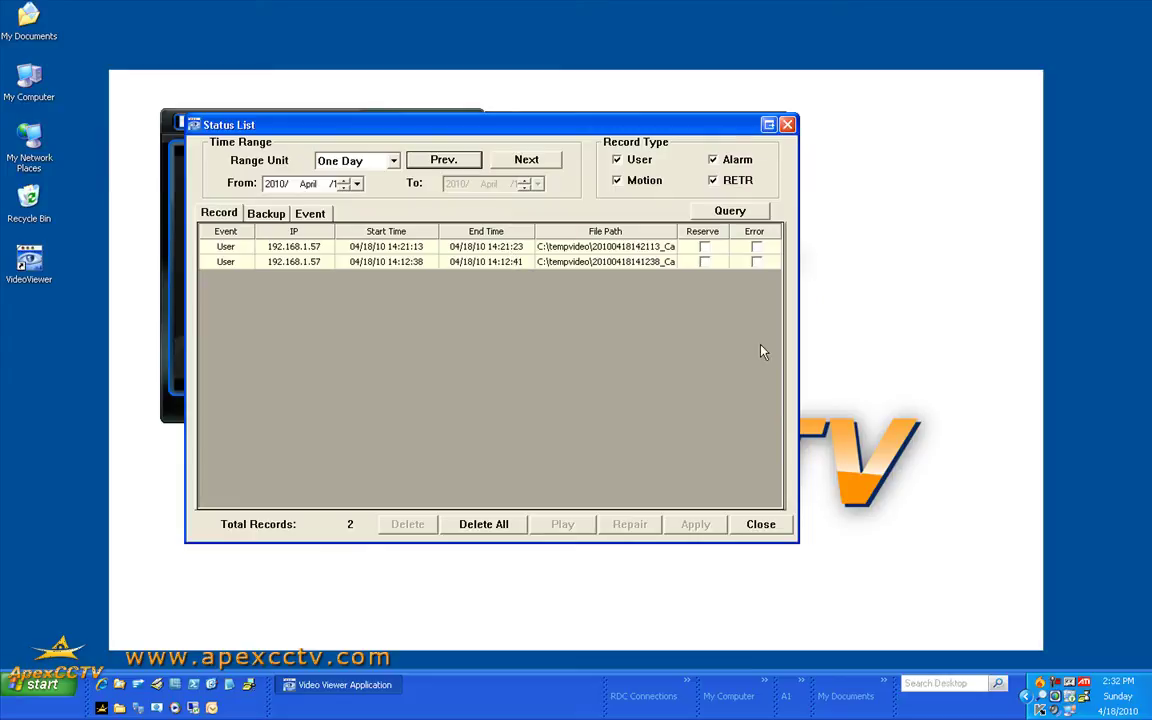
click(762, 526)
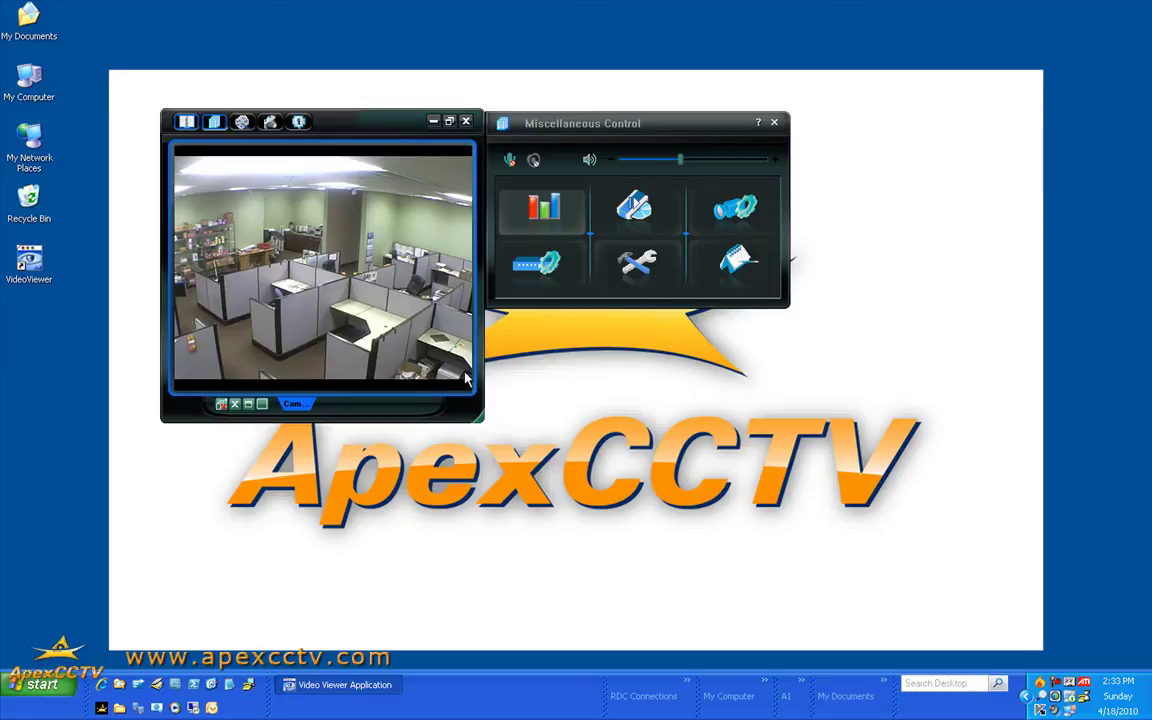
Play back the 14:32:29 Motion recording from the Status List.
click(737, 265)
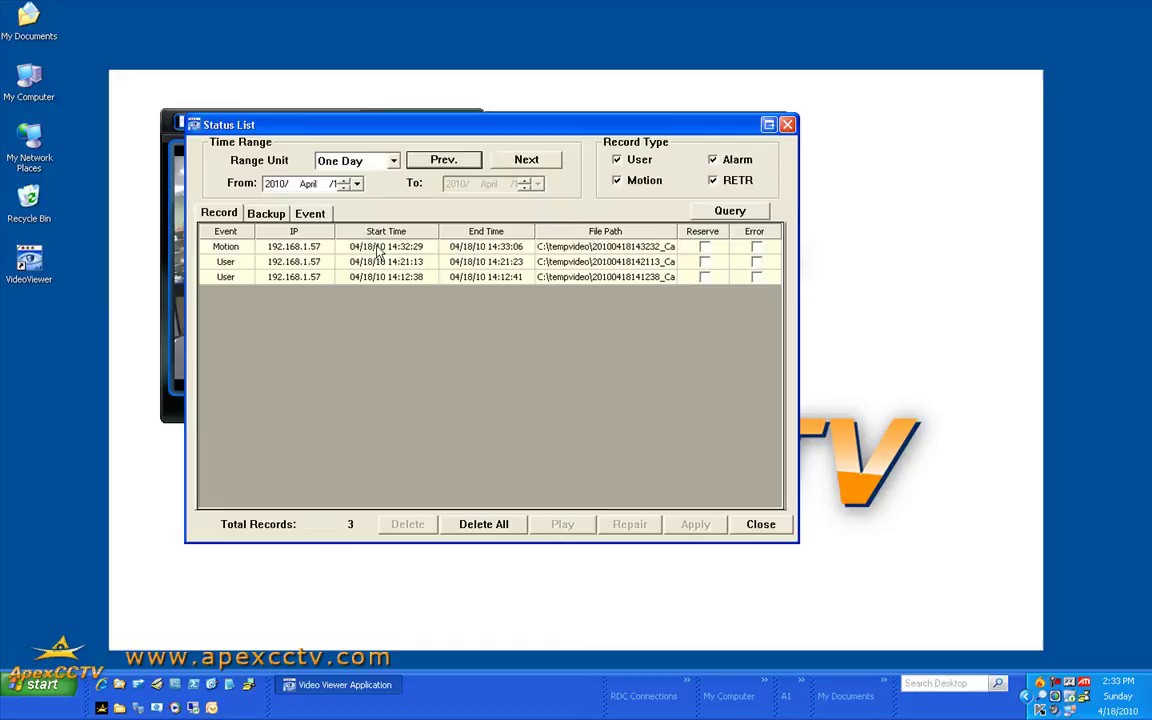
click(379, 248)
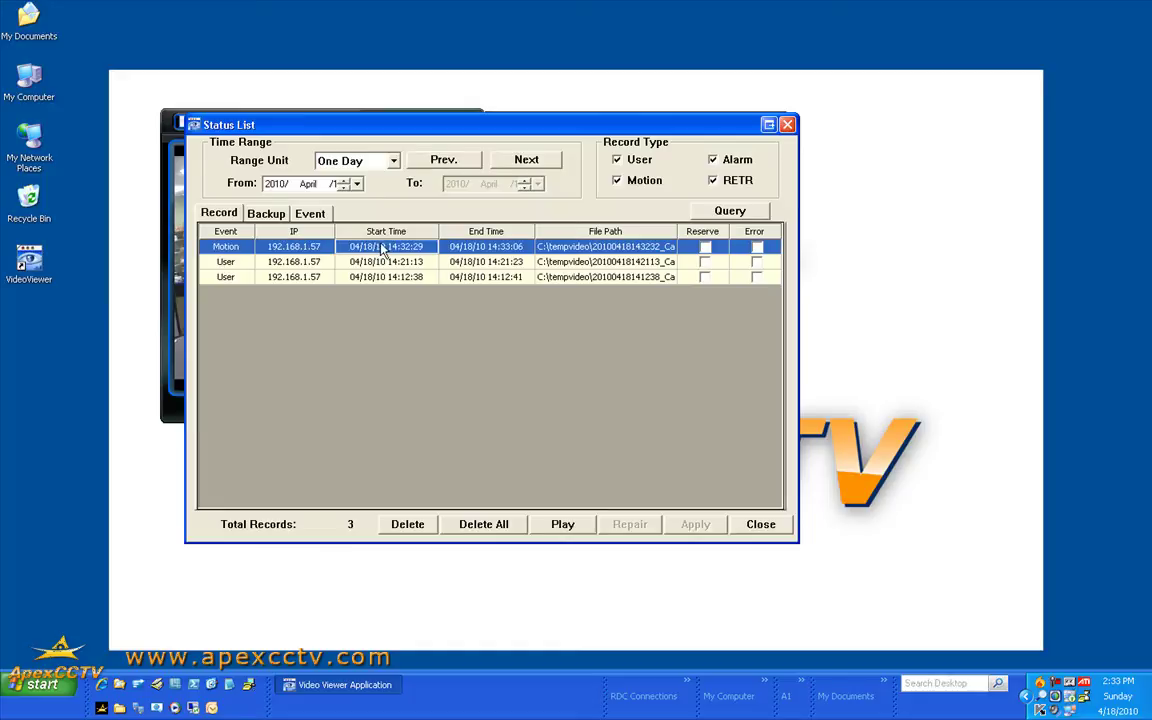
click(563, 524)
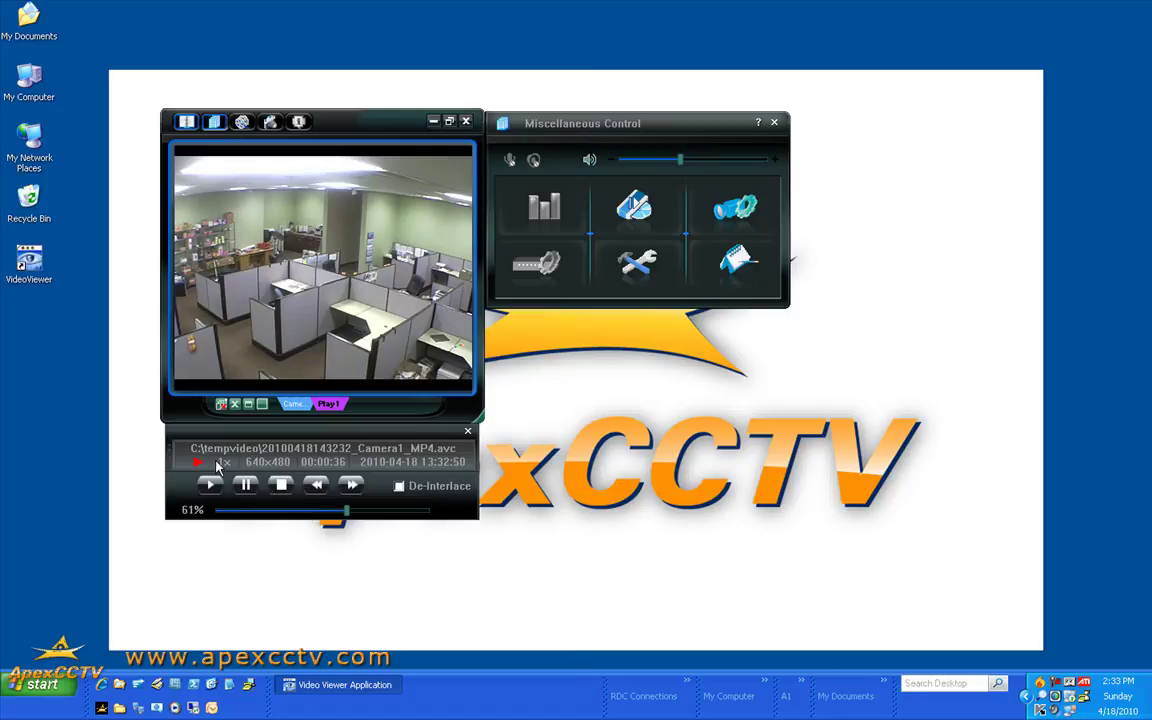
Play the clip at 2x, rewind it up to -8x, then stop and close playback.
click(351, 485)
click(317, 486)
click(317, 486)
click(317, 486)
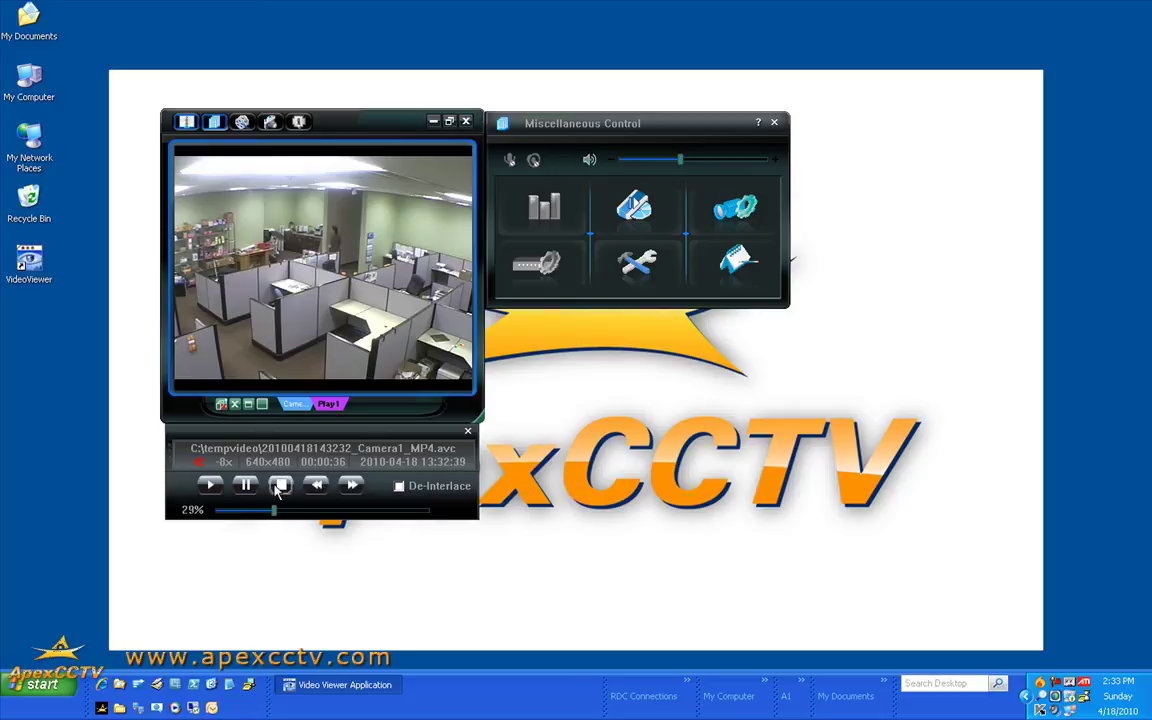
click(281, 486)
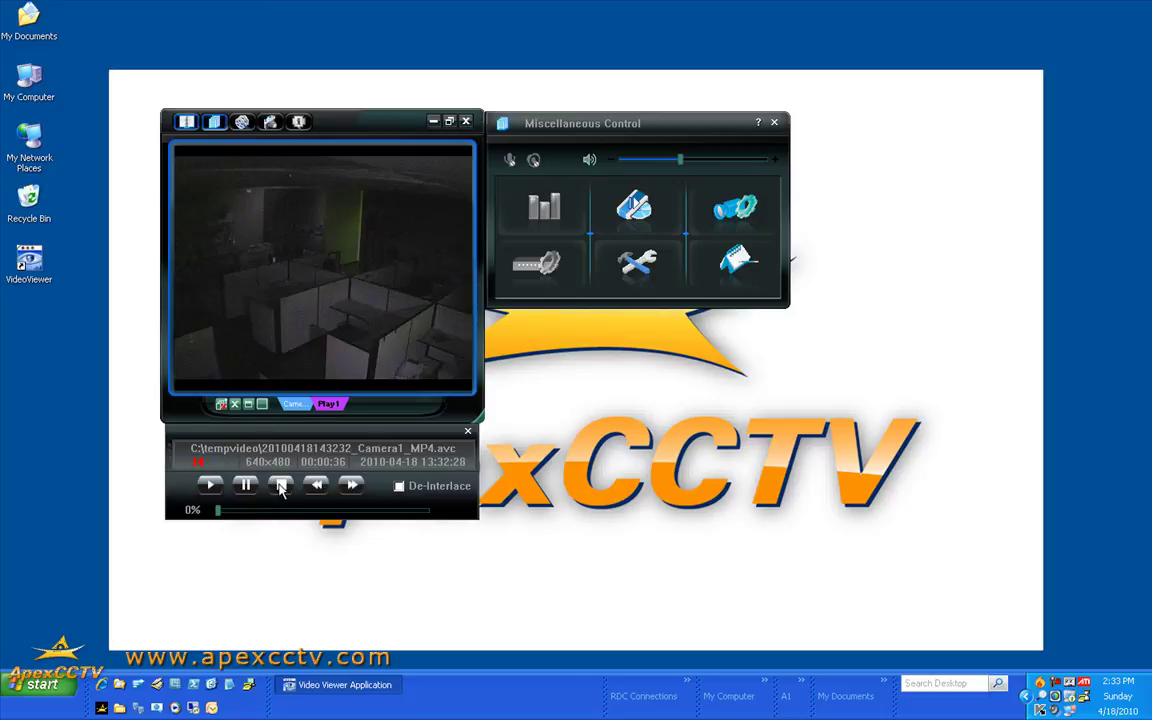
click(235, 405)
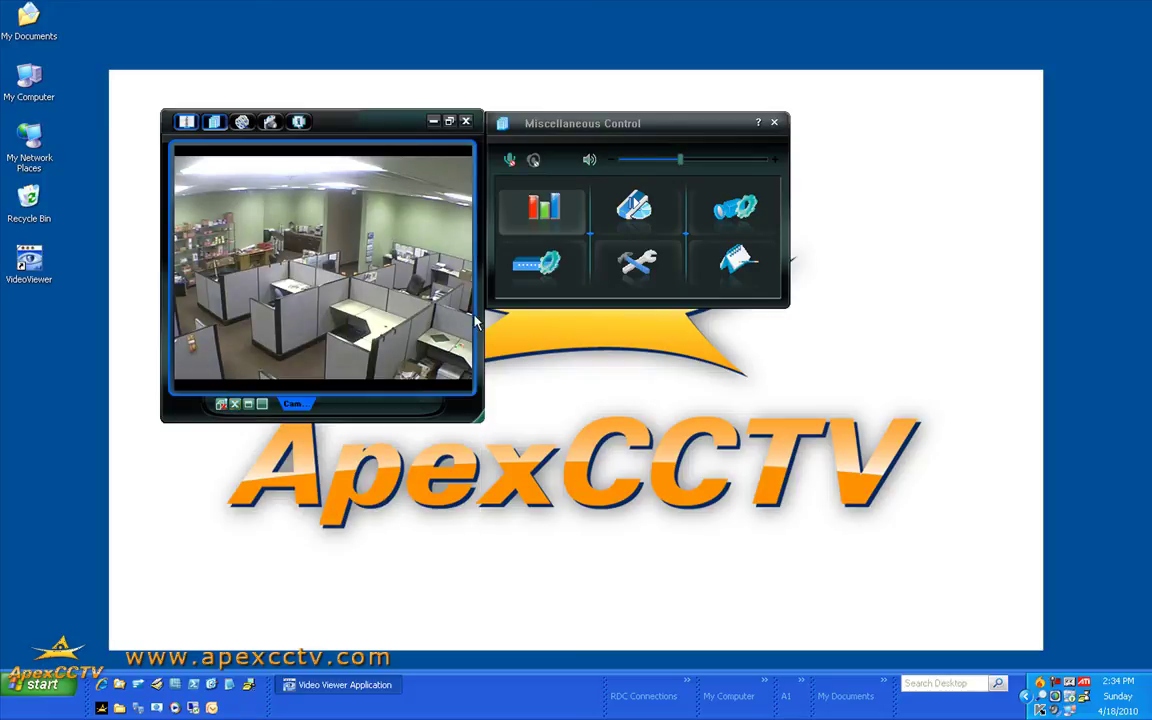
Tick Reserve on the 14:32:29 Motion recording in the Status List.
click(738, 262)
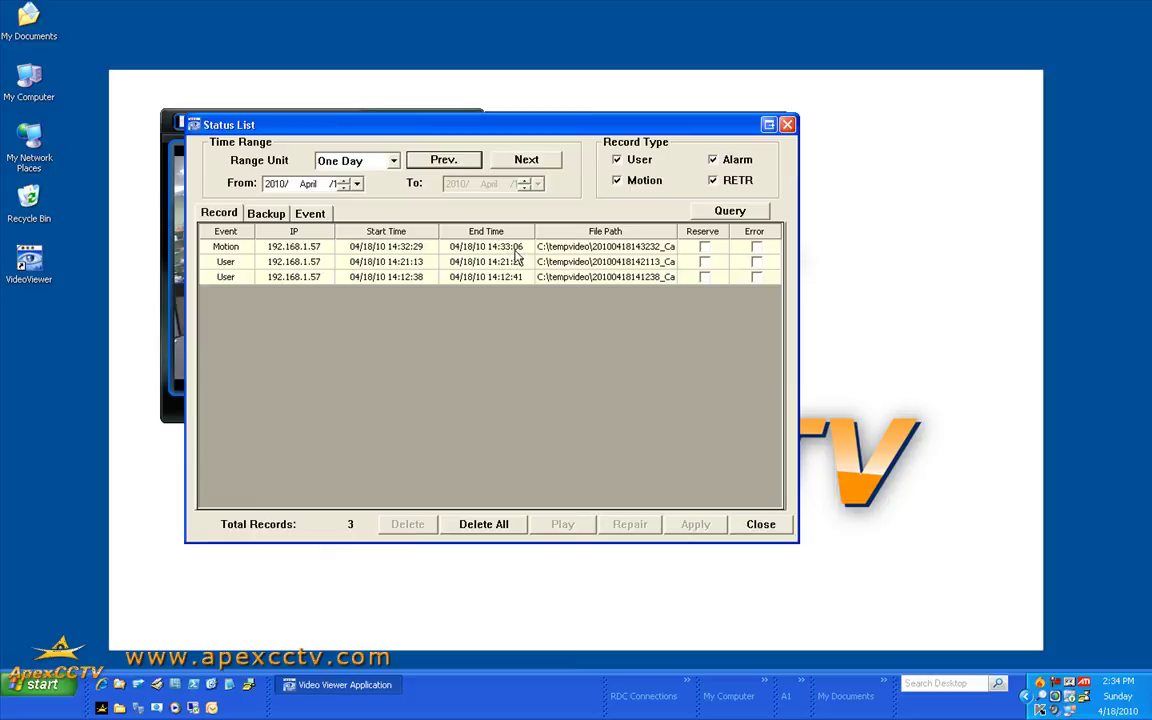
click(705, 247)
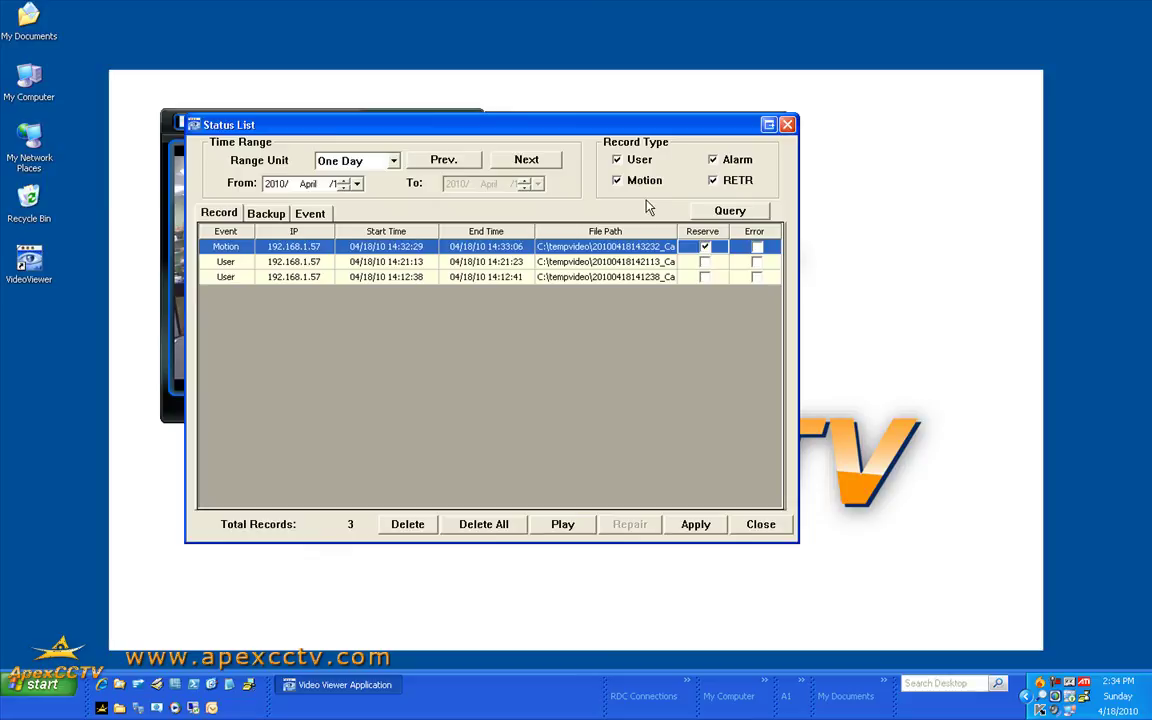
Check the Status List range, keeping One Day and the current From date.
click(394, 162)
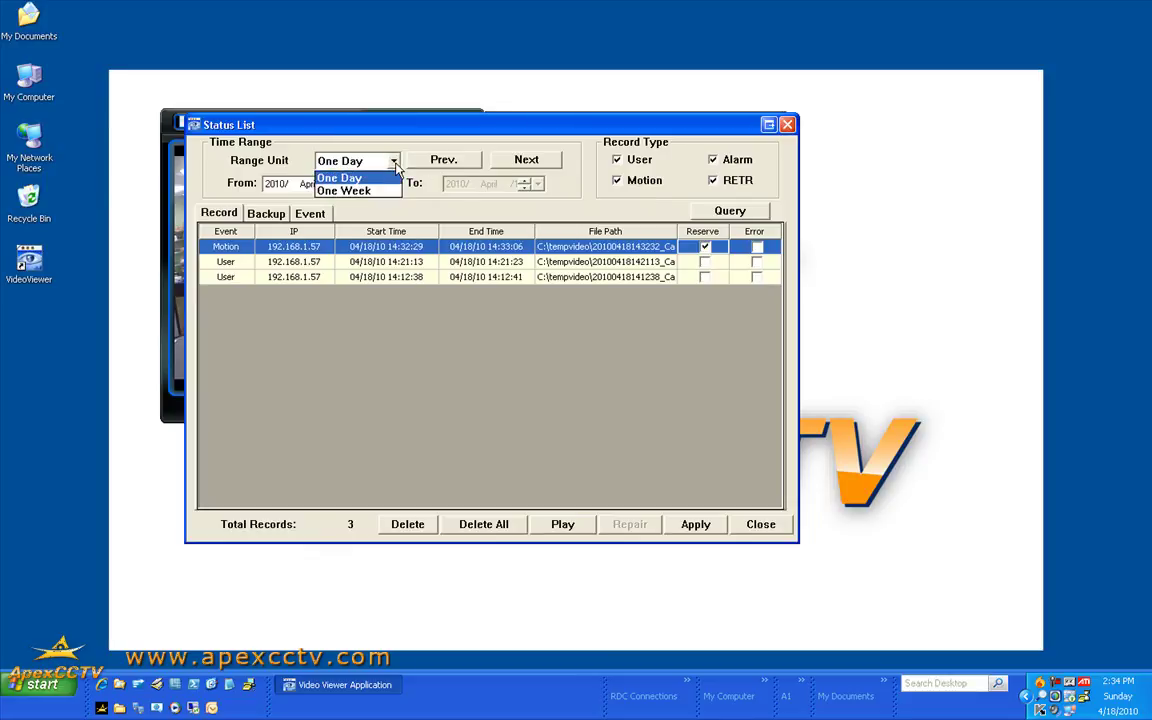
click(355, 160)
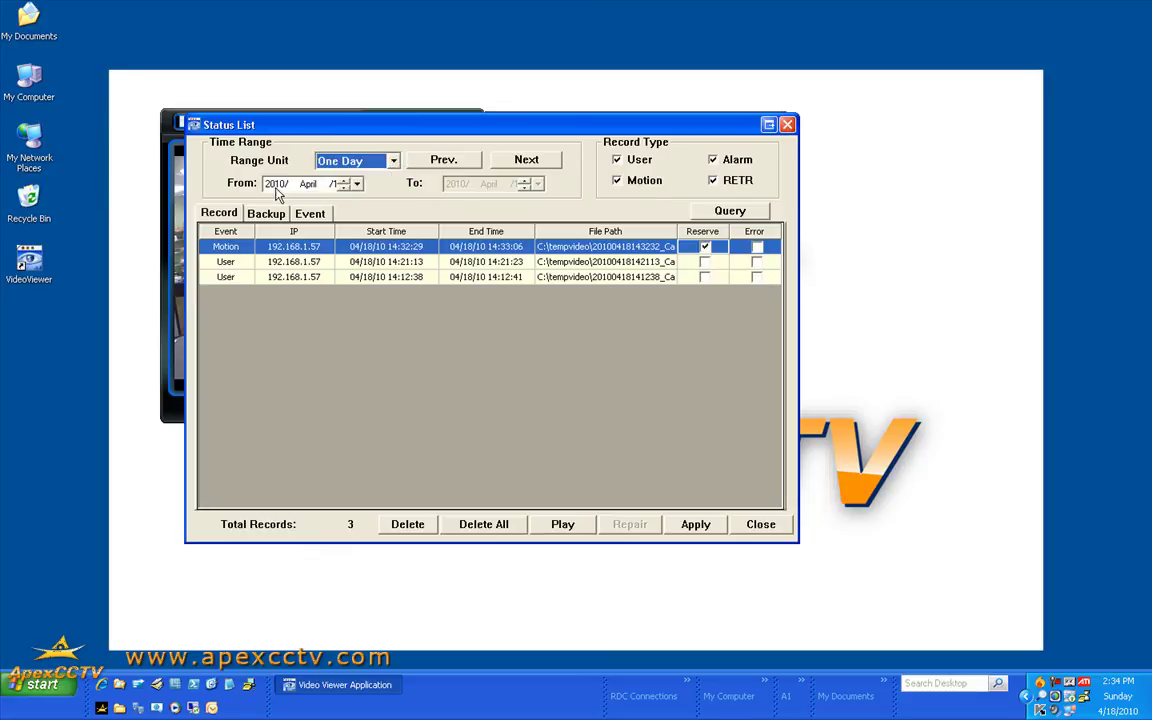
click(276, 185)
click(356, 184)
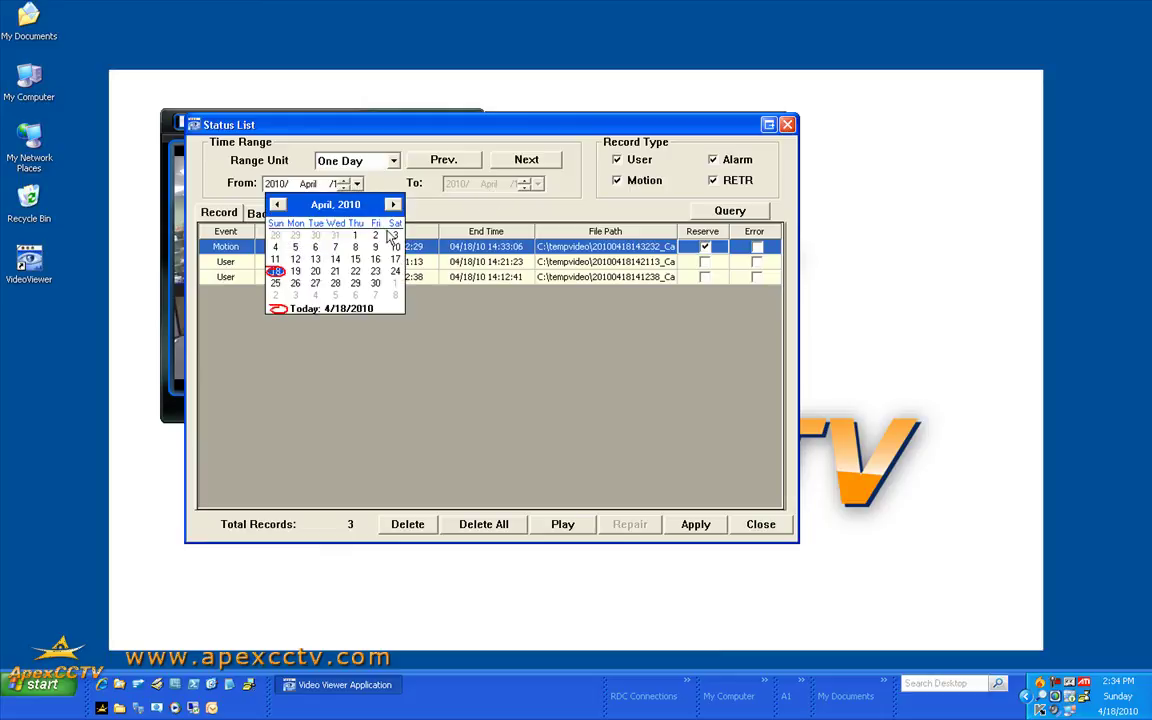
click(422, 198)
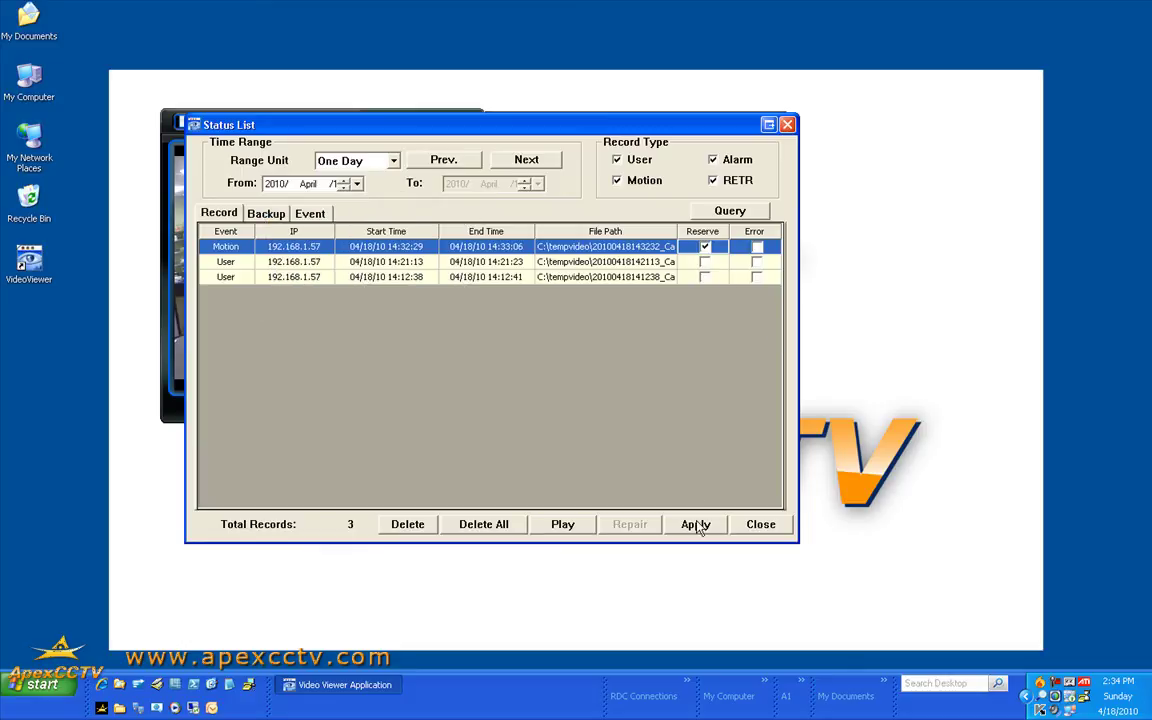
Delete the 14:21:13 User recording and confirm the warning.
click(220, 260)
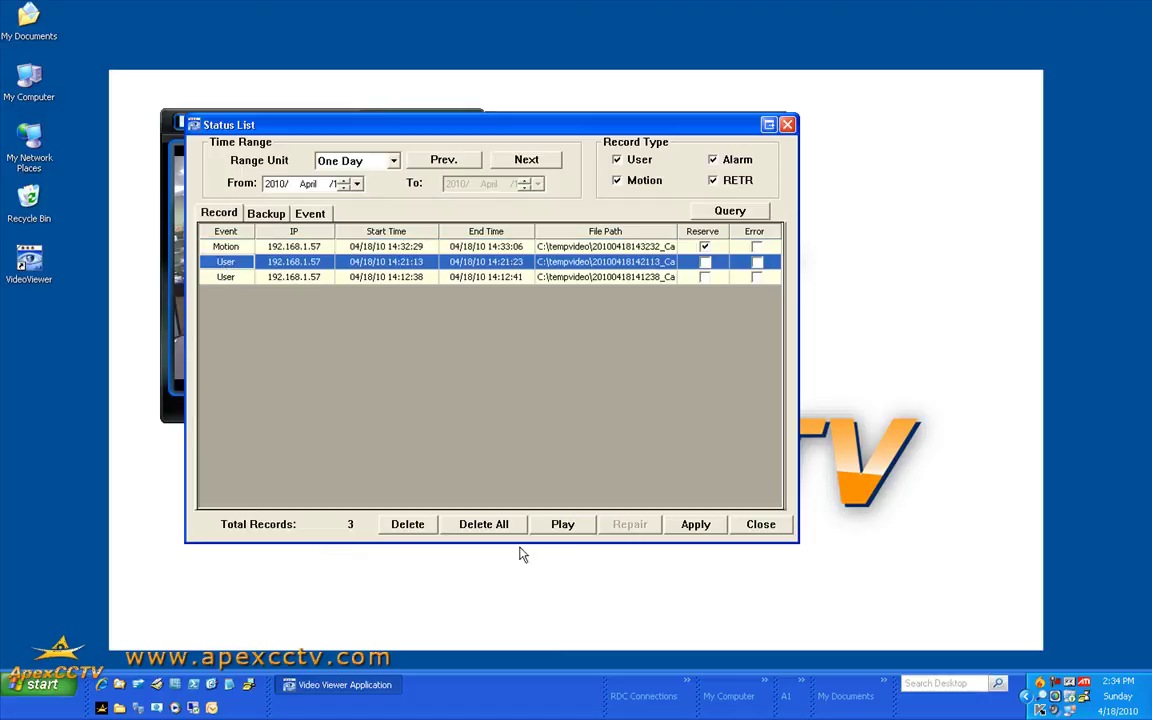
click(405, 524)
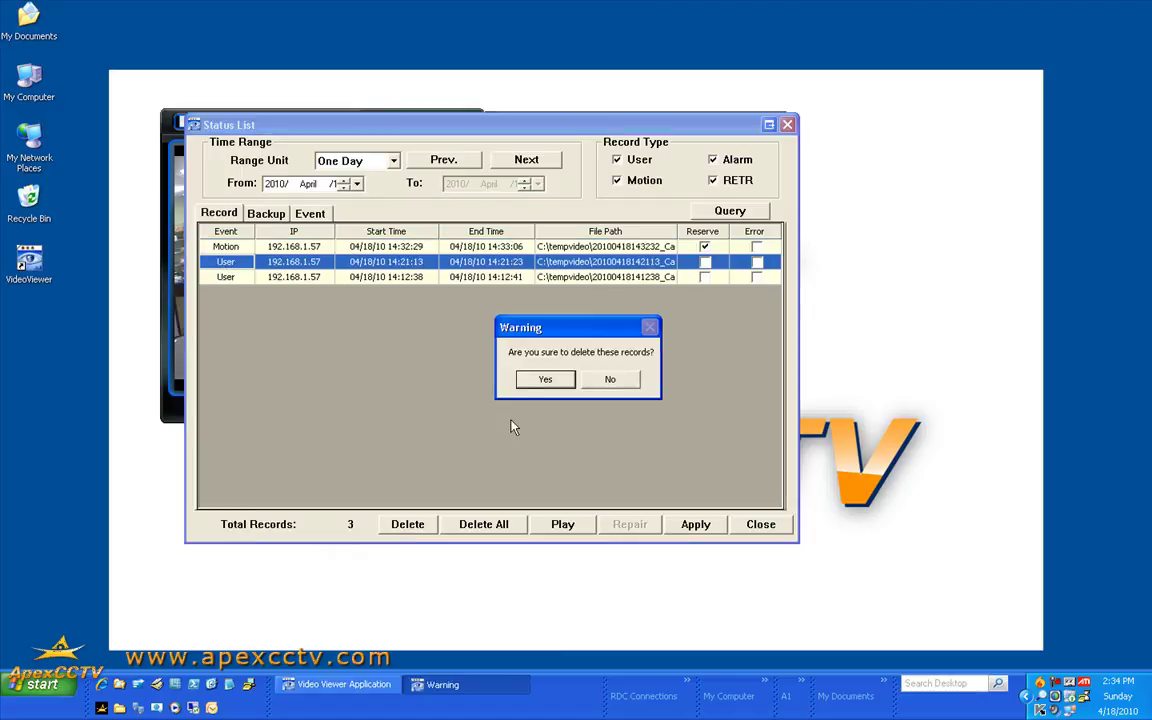
click(536, 381)
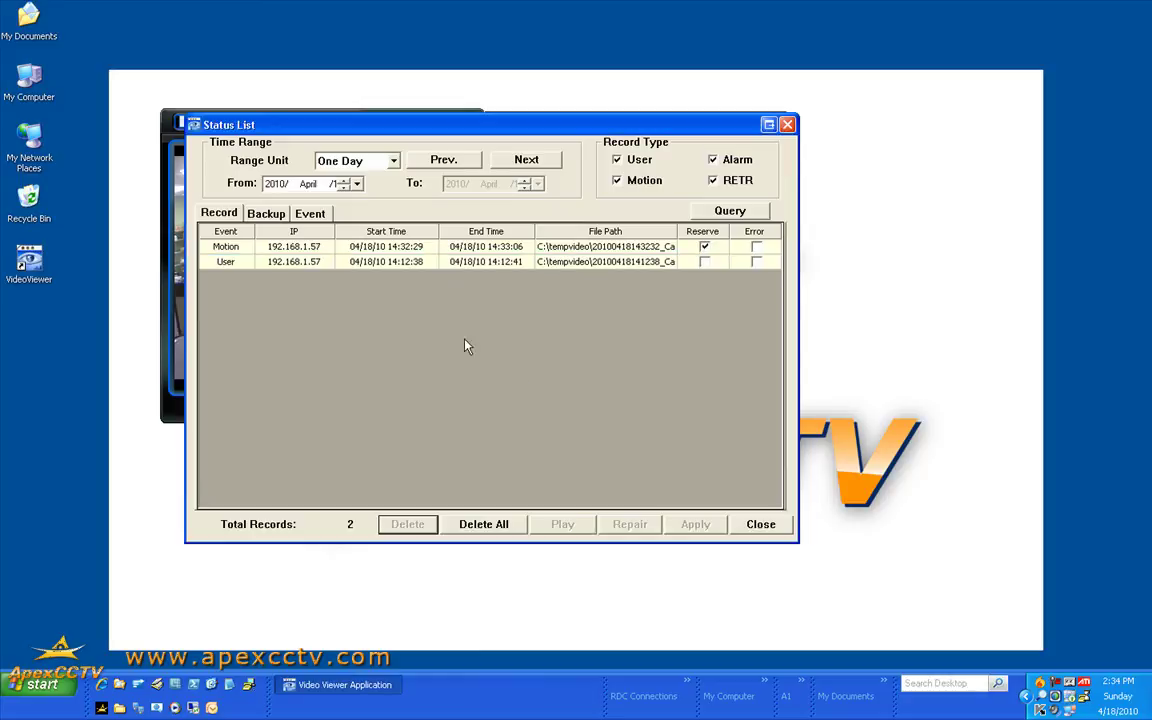